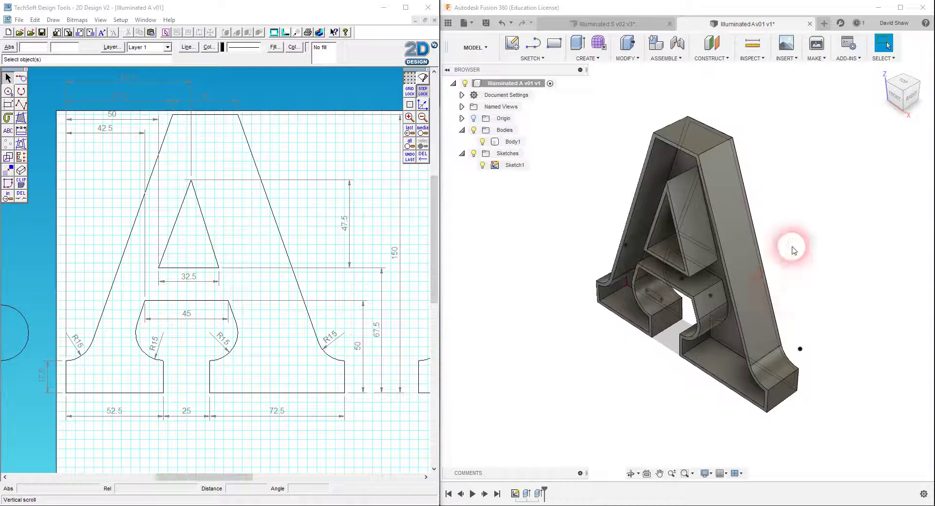
Orbit the hollow letter A with the ViewCube to a more front-facing view.
left_click_drag(920, 109, 905, 83)
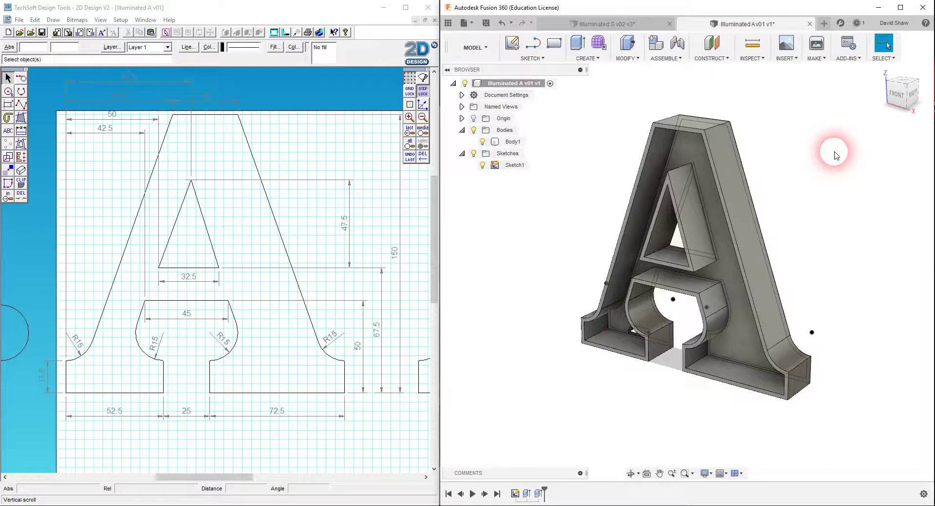
Save version 2 of the Illuminated A design with the description 'Finished Letter A v01'.
left_click(486, 24)
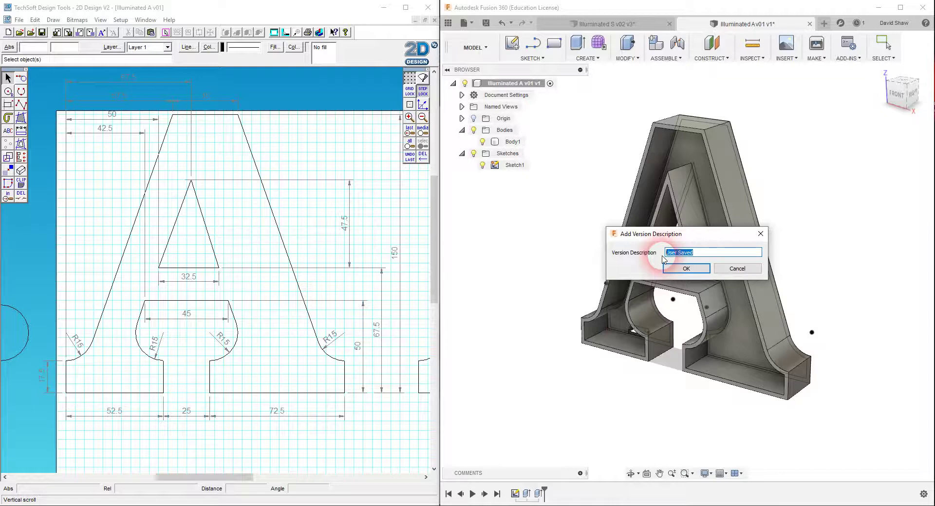
type("Finished Lett")
key("Return")
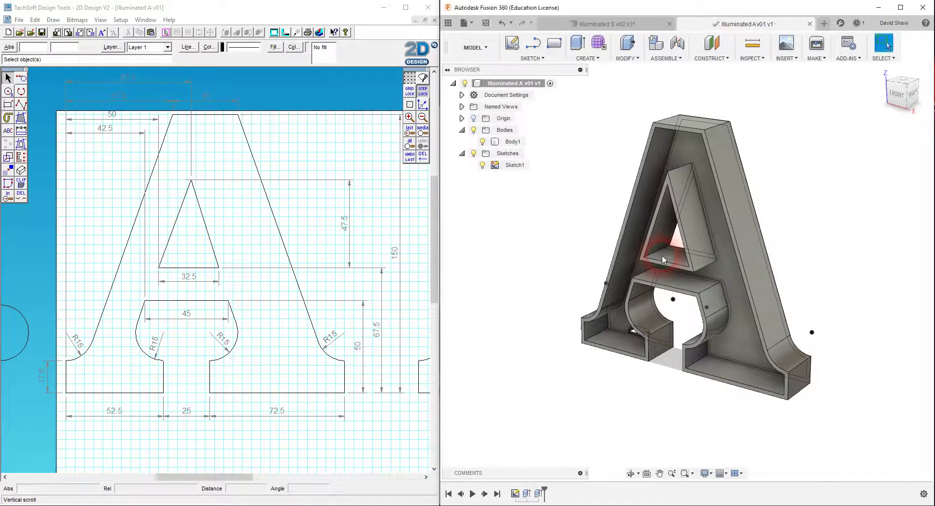
left_click(662, 260)
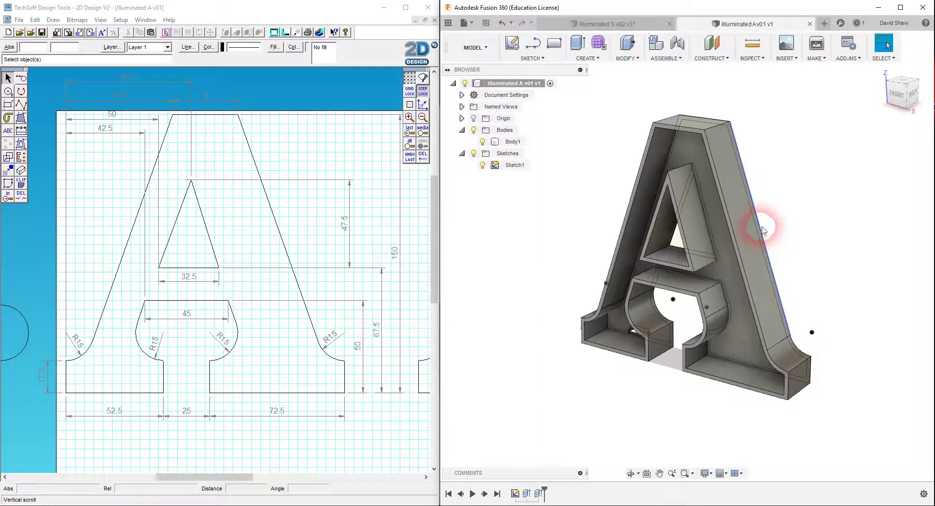
left_click(793, 146)
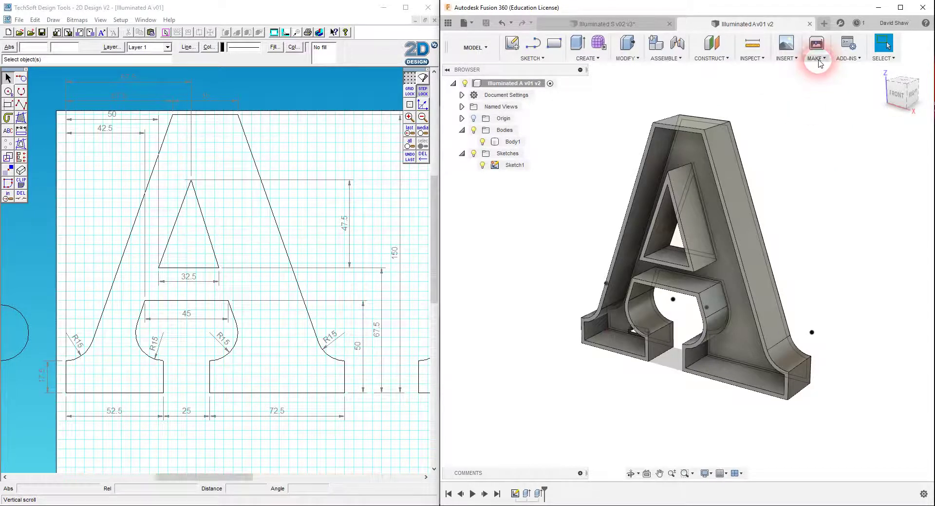
Set up a 3D Print export of Body1 at High refinement, with Send to 3D Print Utility unticked.
left_click(816, 59)
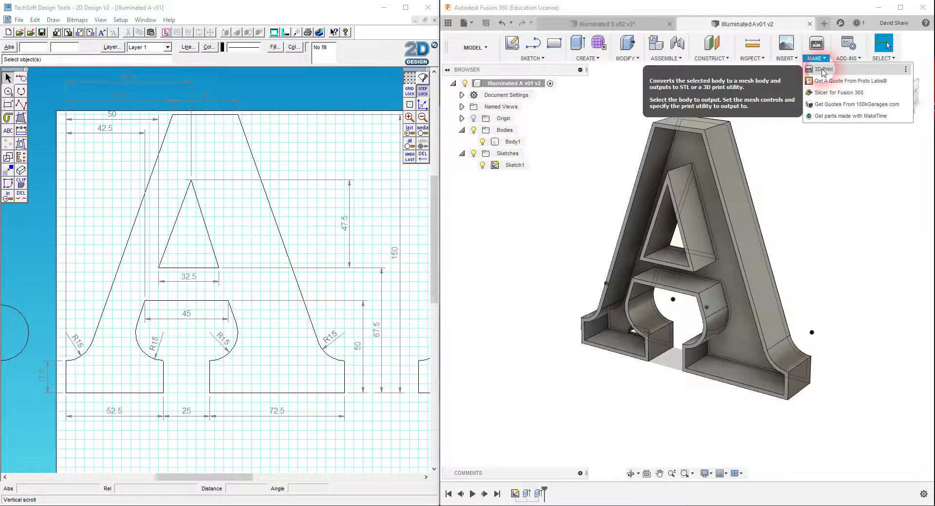
left_click(822, 70)
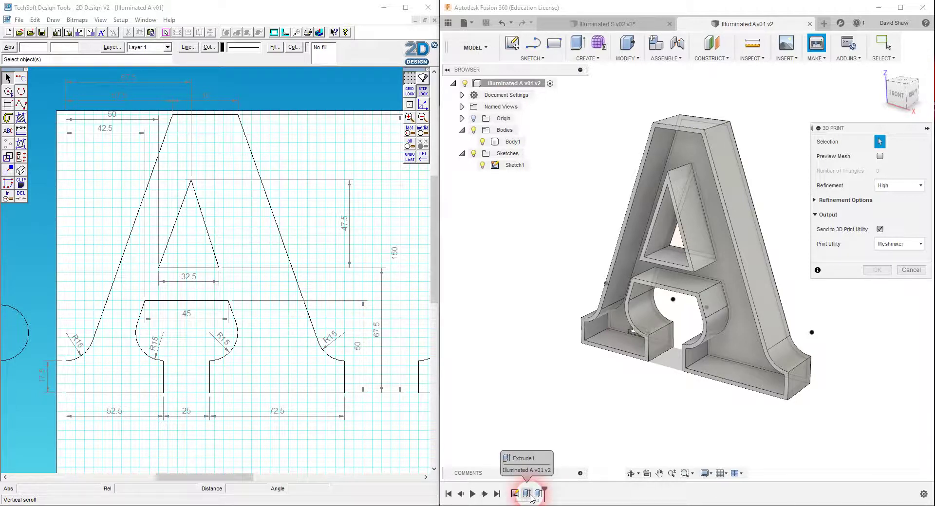
left_click(482, 142)
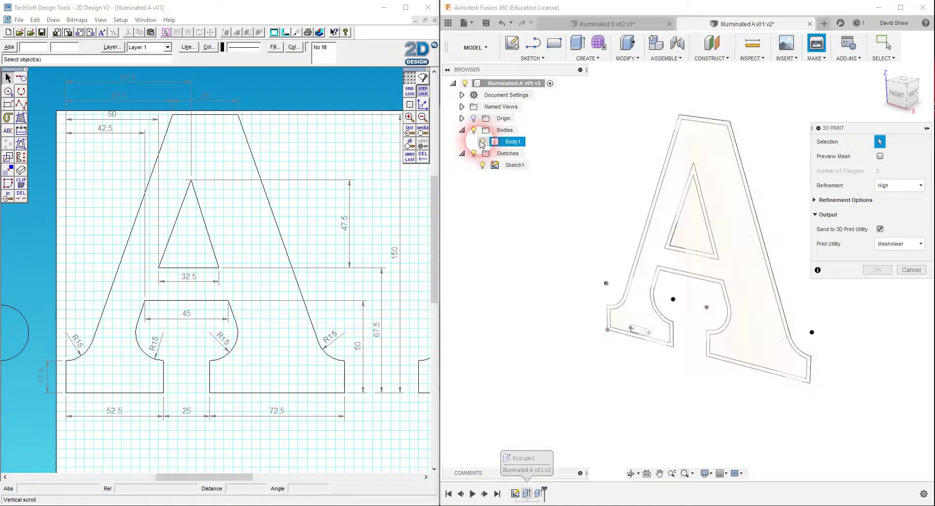
left_click(482, 141)
left_click(482, 141)
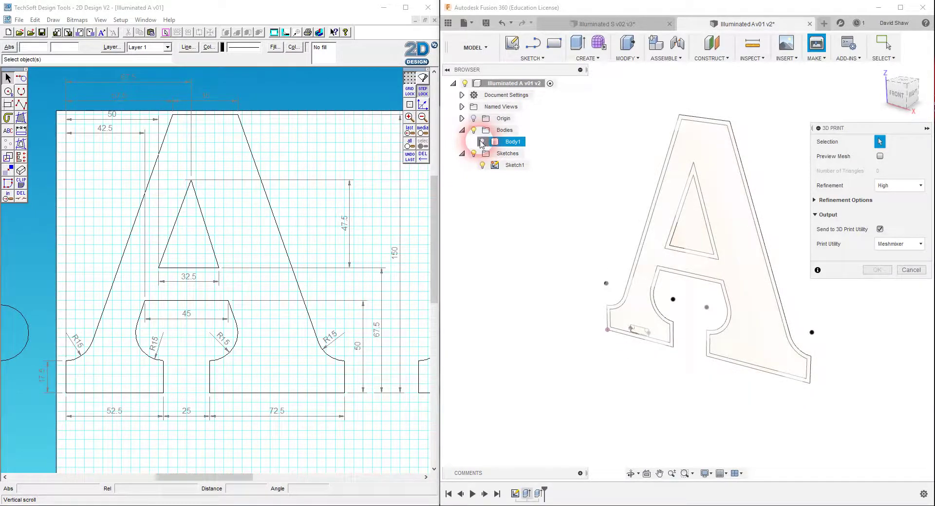
left_click(482, 142)
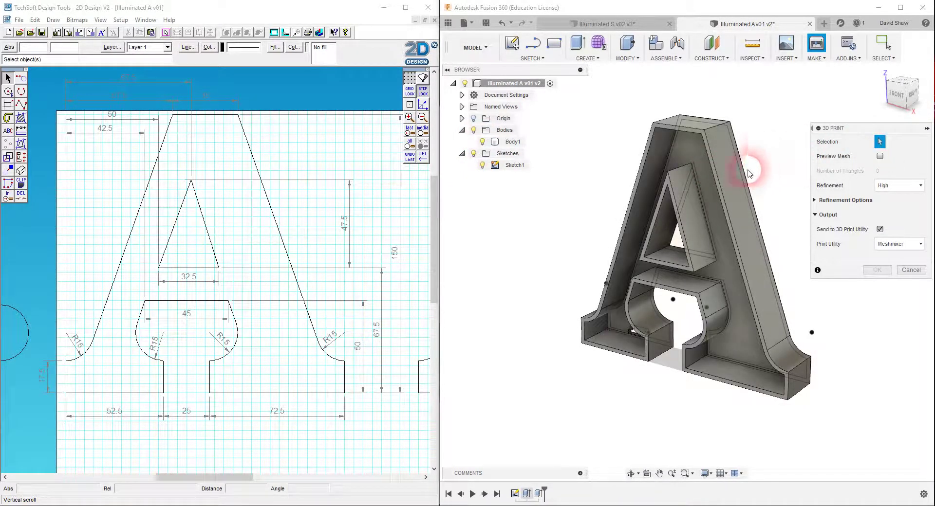
left_click(774, 295)
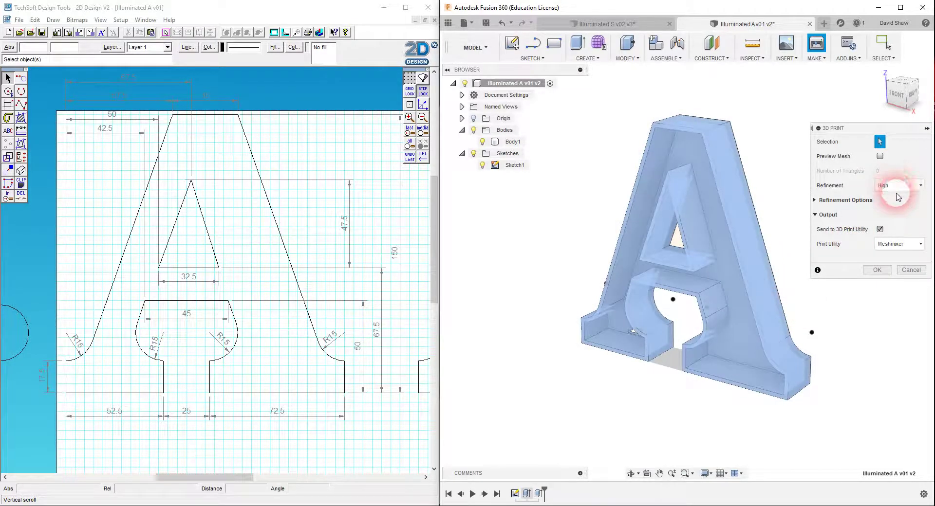
left_click(879, 230)
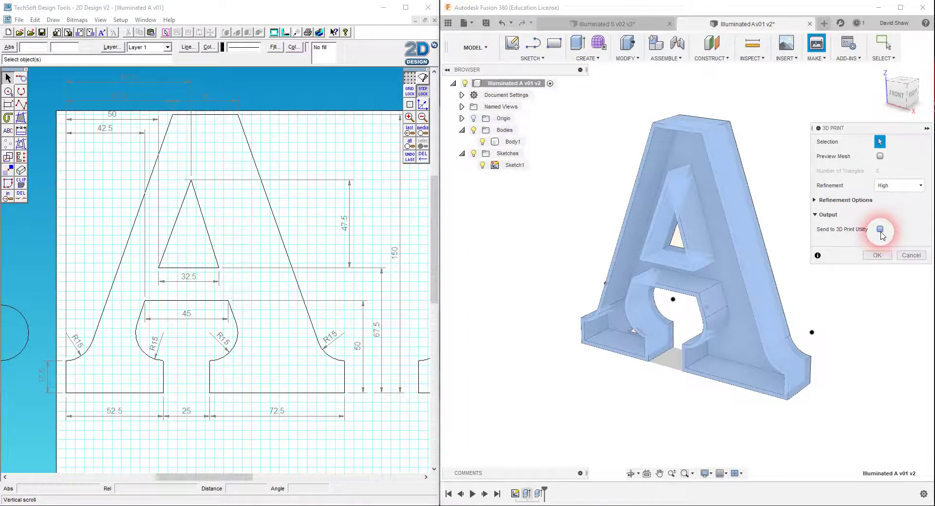
left_click(883, 257)
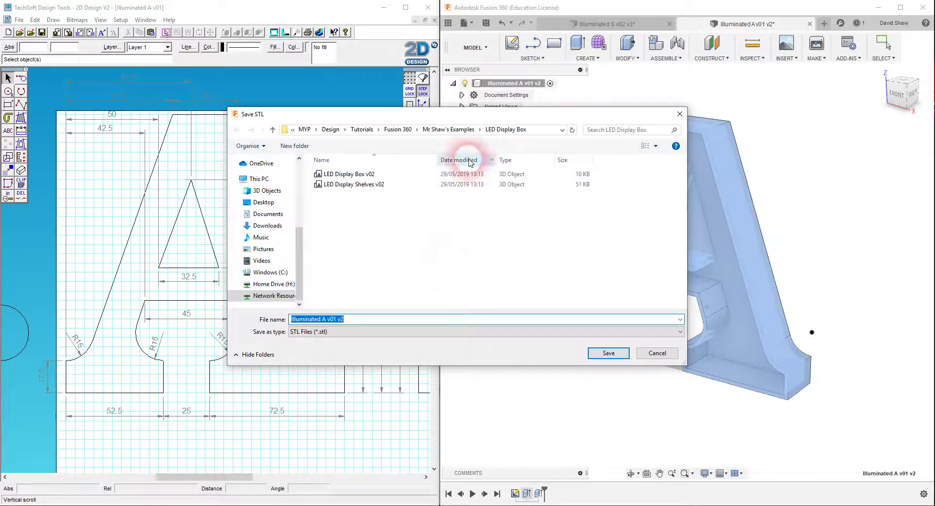
Browse to the LED Display Box folder and save the A body as STL 'Illuminated A v01'.
left_click(453, 133)
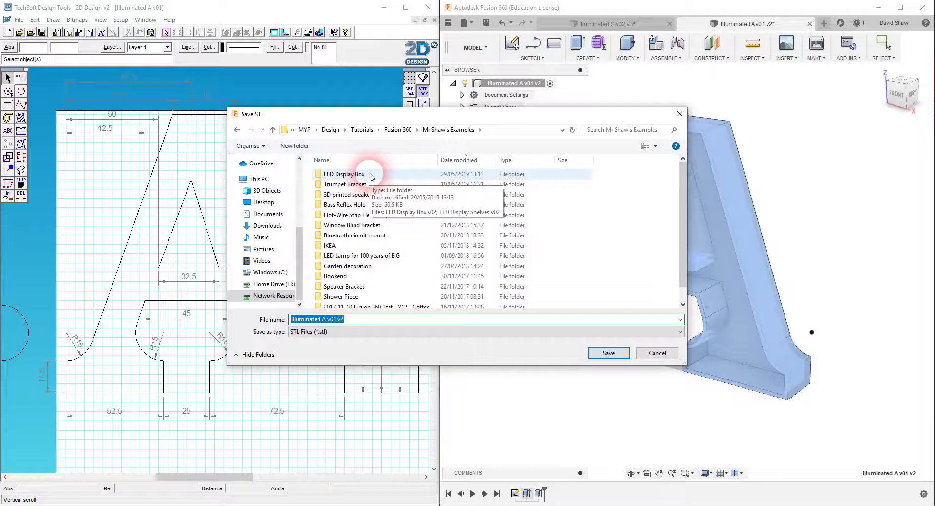
double_click(372, 176)
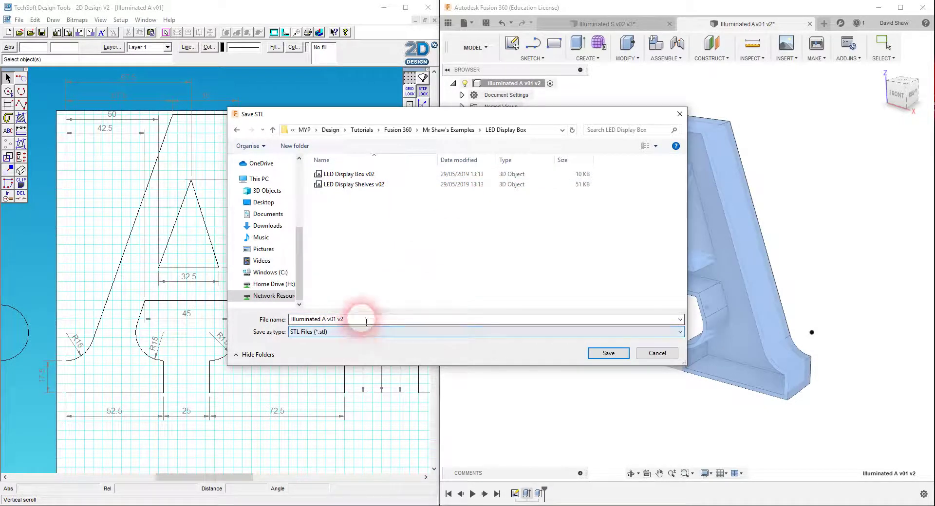
left_click(360, 322)
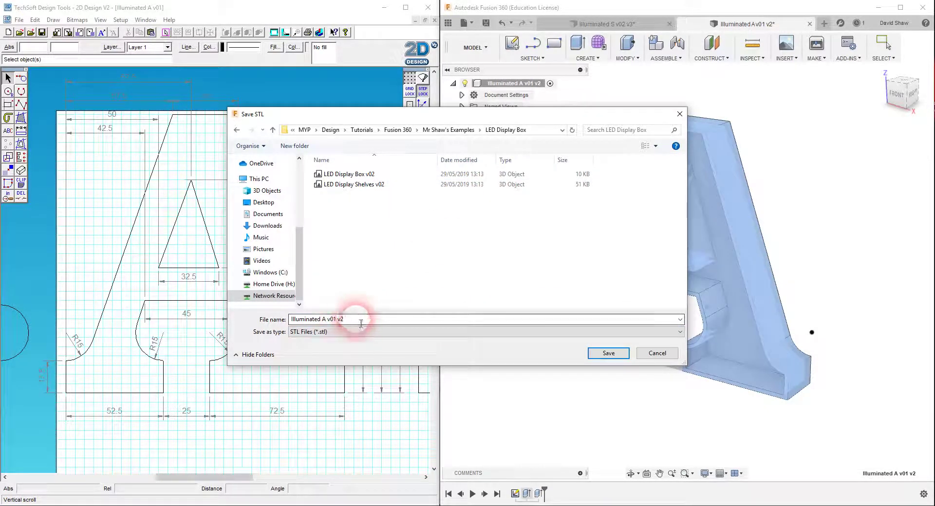
left_click(363, 320)
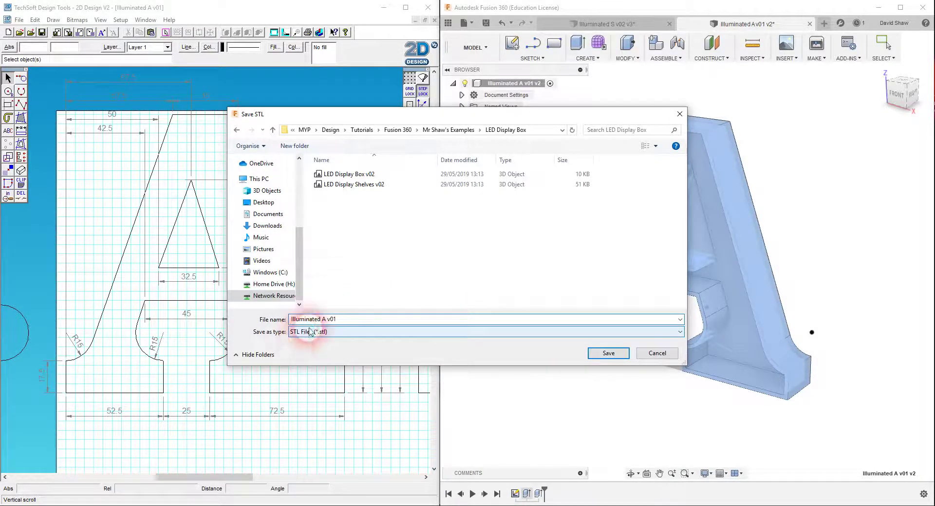
left_click(600, 353)
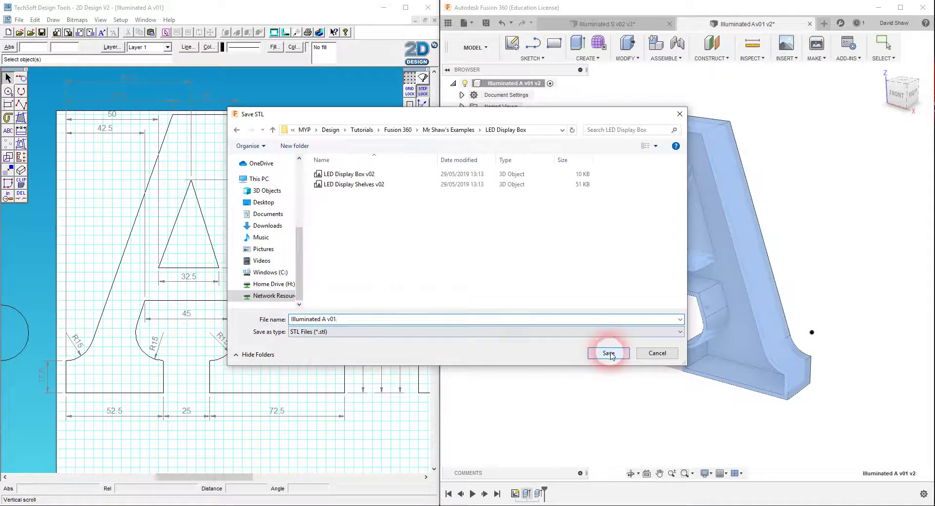
left_click(777, 314)
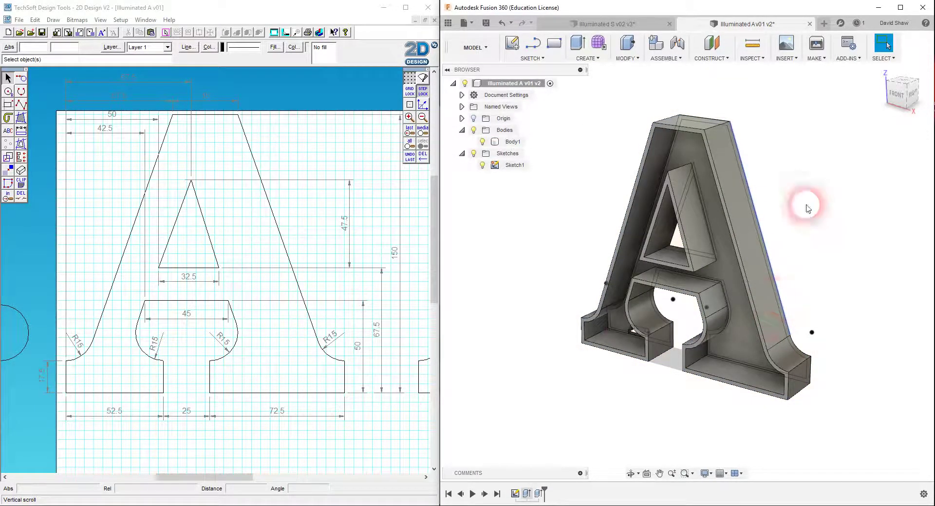
left_click(826, 167)
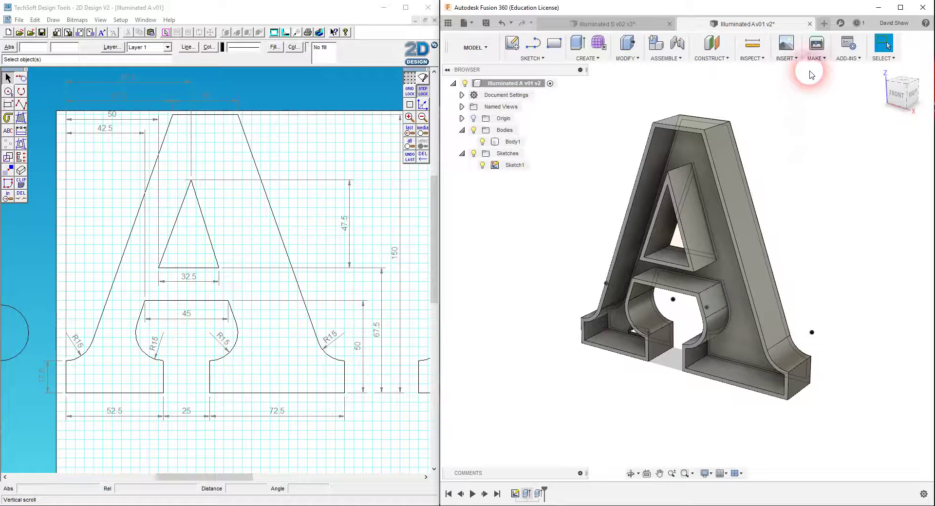
left_click(815, 58)
left_click(819, 71)
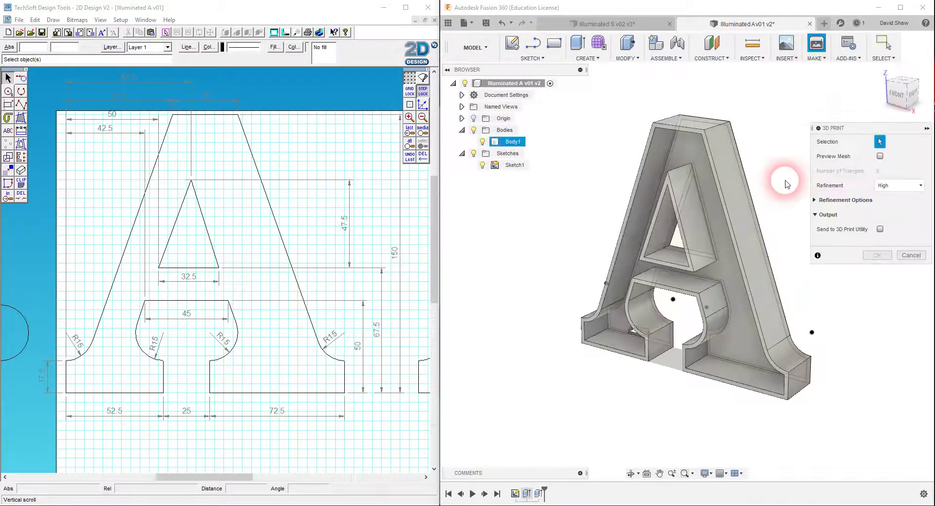
left_click(748, 211)
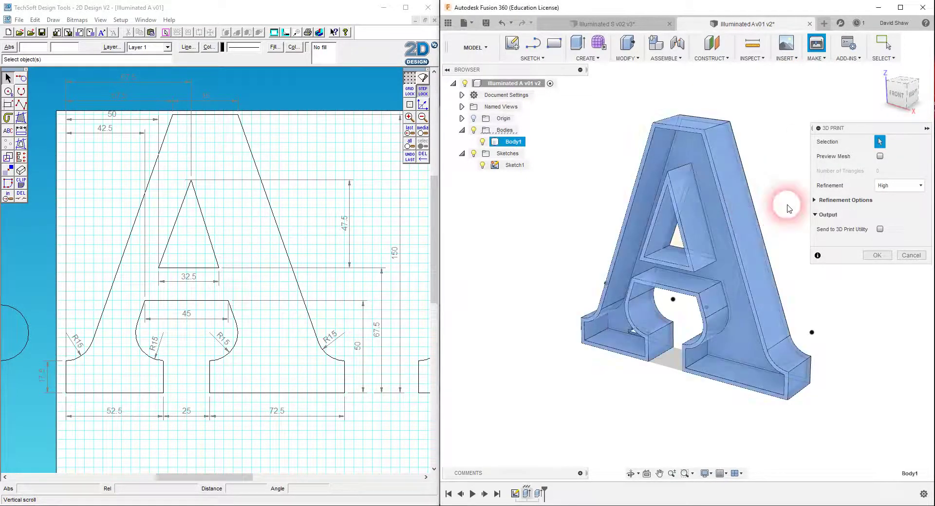
left_click(880, 157)
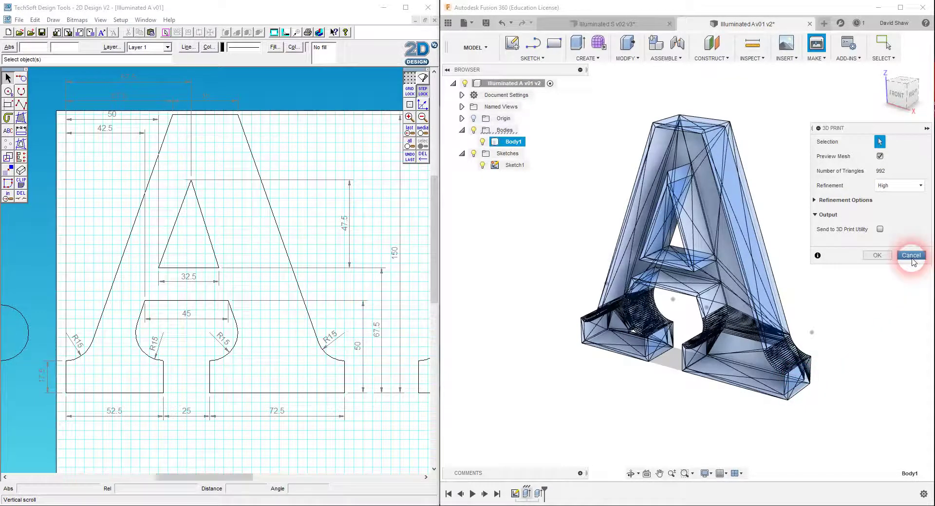
left_click(877, 255)
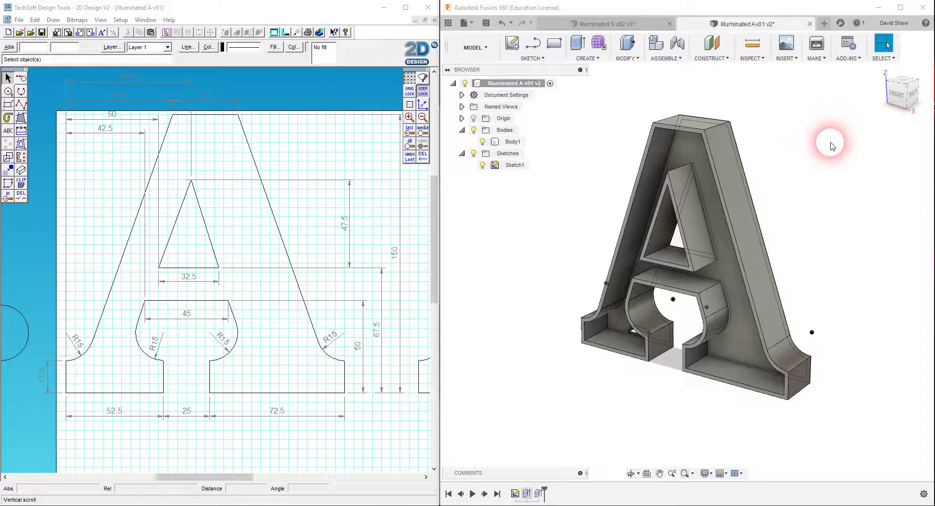
Activate the A's 2D drawing in Fusion, then centre the Z-Suite printer-choice window.
left_click(679, 138)
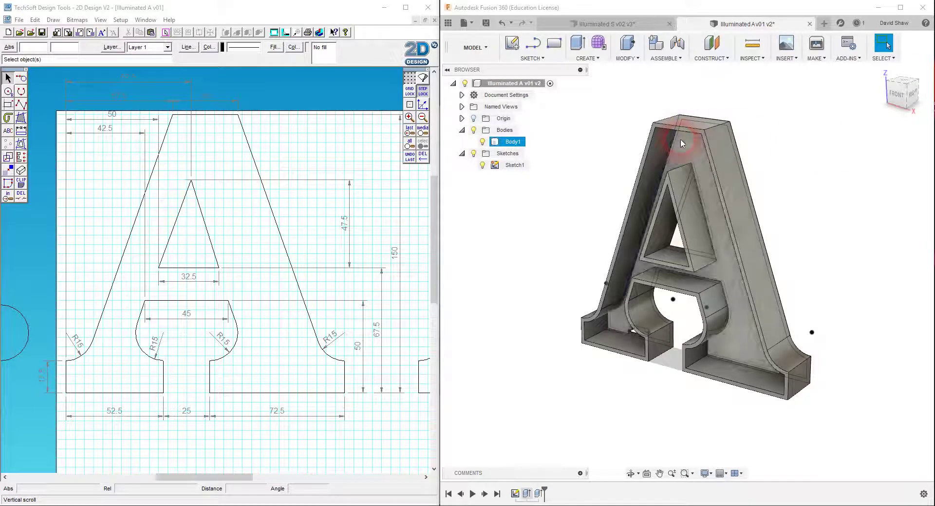
left_click(633, 150)
left_click(321, 176)
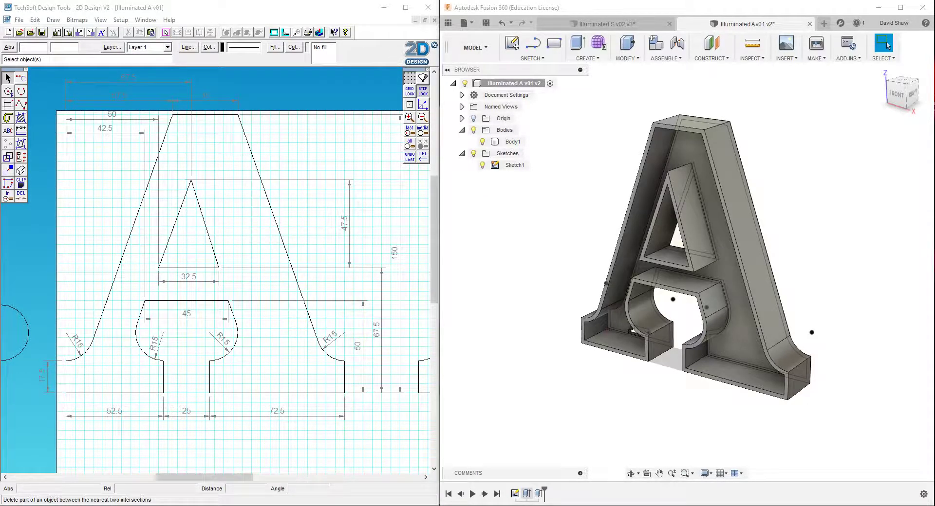
left_click_drag(118, 84, 462, 107)
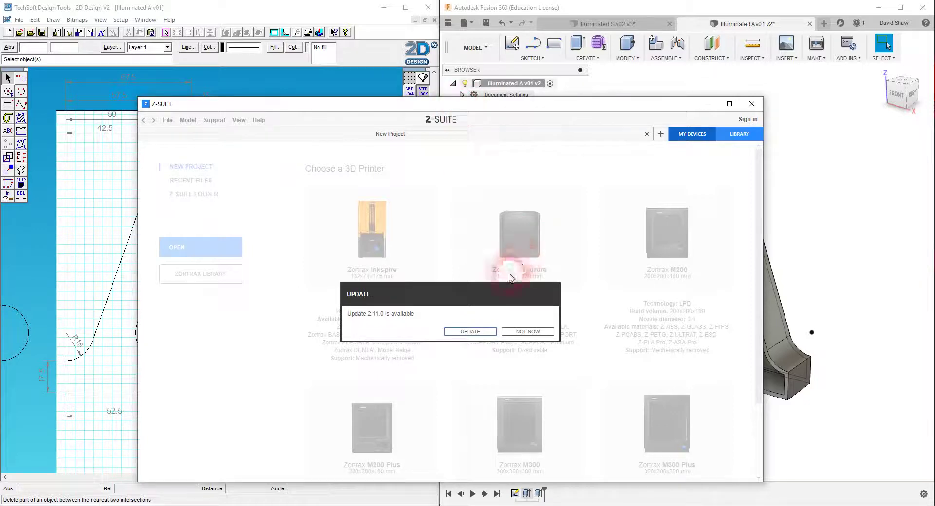
Dismiss the 2.11.0 update notice, maximize Z-Suite and start a new Zortrax M200 project.
left_click(528, 331)
double_click(563, 101)
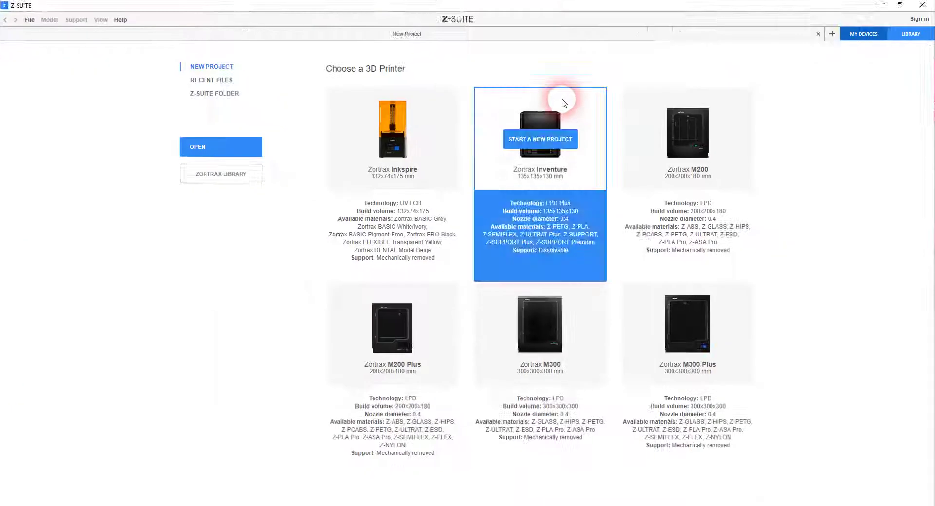
mouse_move(755, 116)
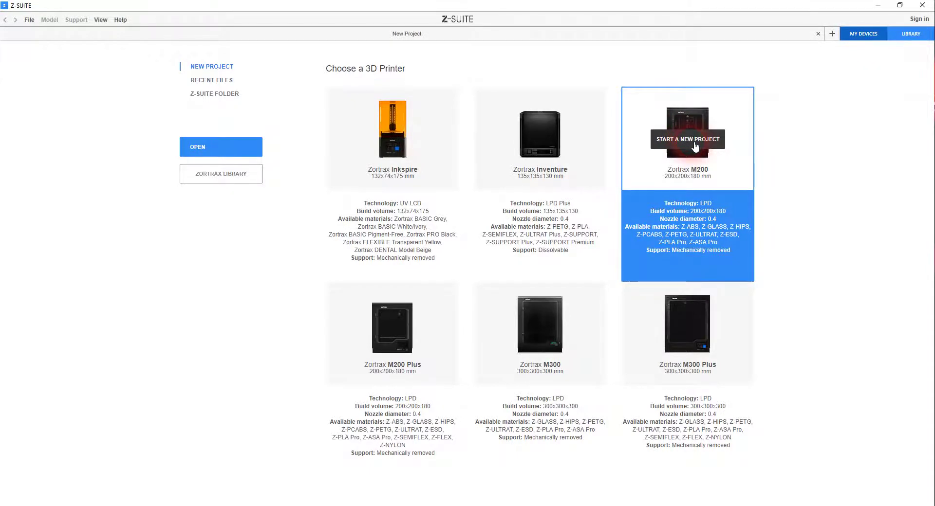
left_click(695, 141)
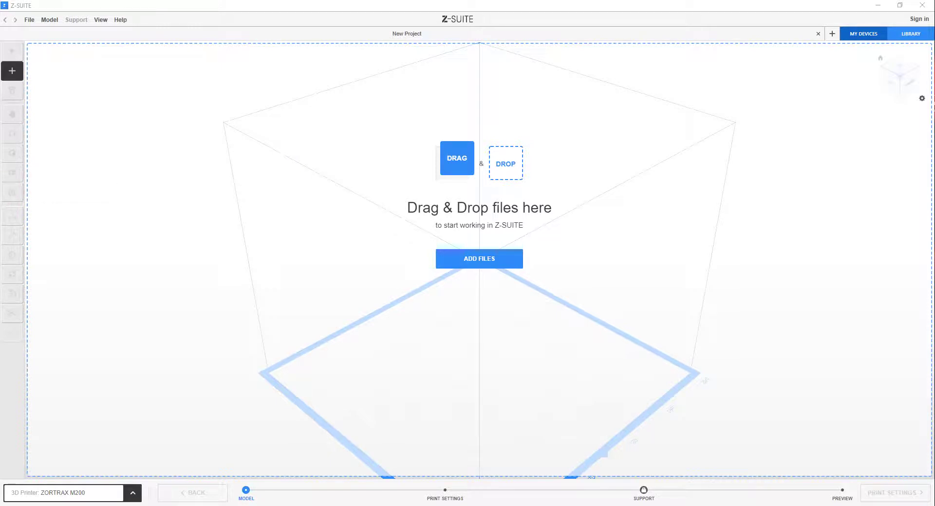
Place Illuminated A v01.stl on the M200 plate, check its side and front, and open print settings.
left_click_drag(530, 253, 467, 326)
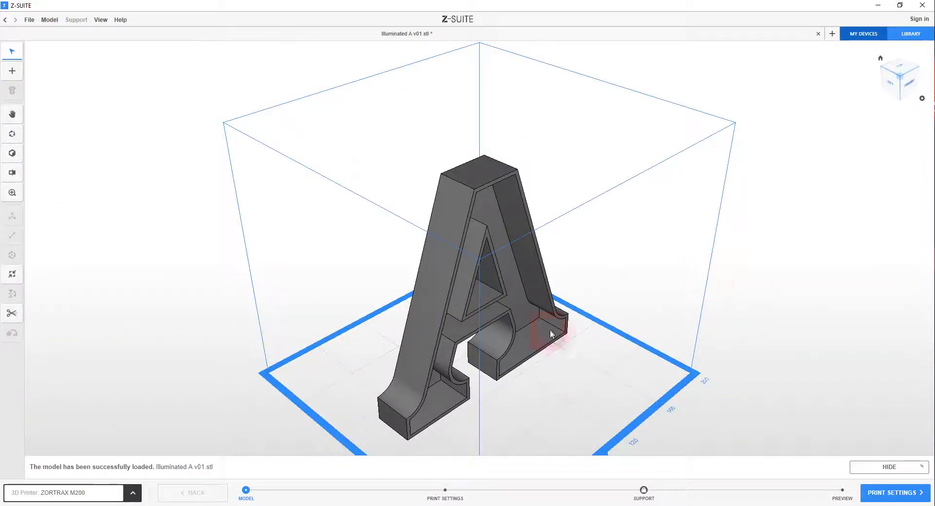
left_click(895, 82)
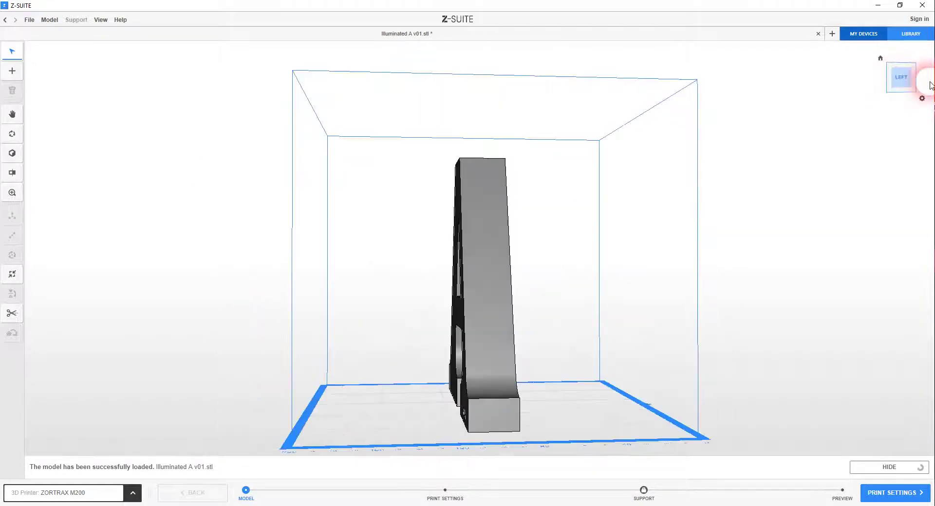
left_click_drag(893, 97, 726, 85)
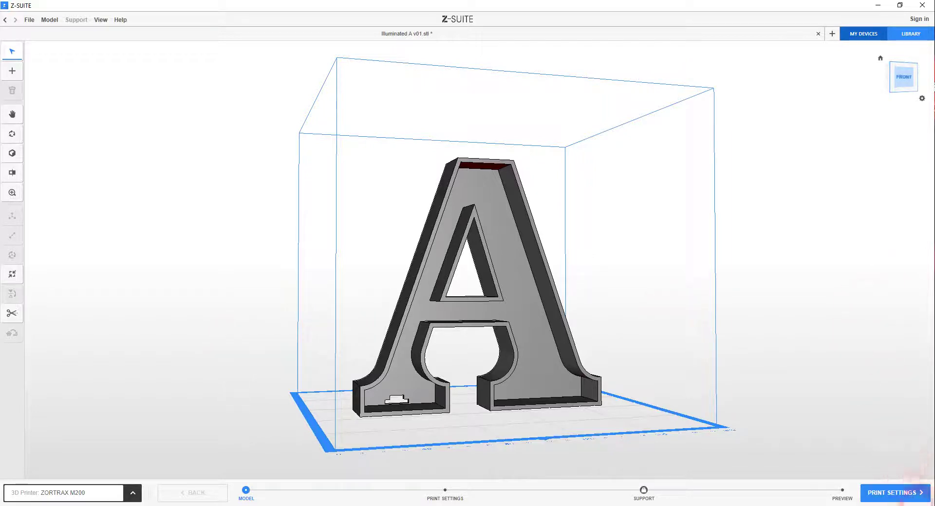
left_click(854, 448)
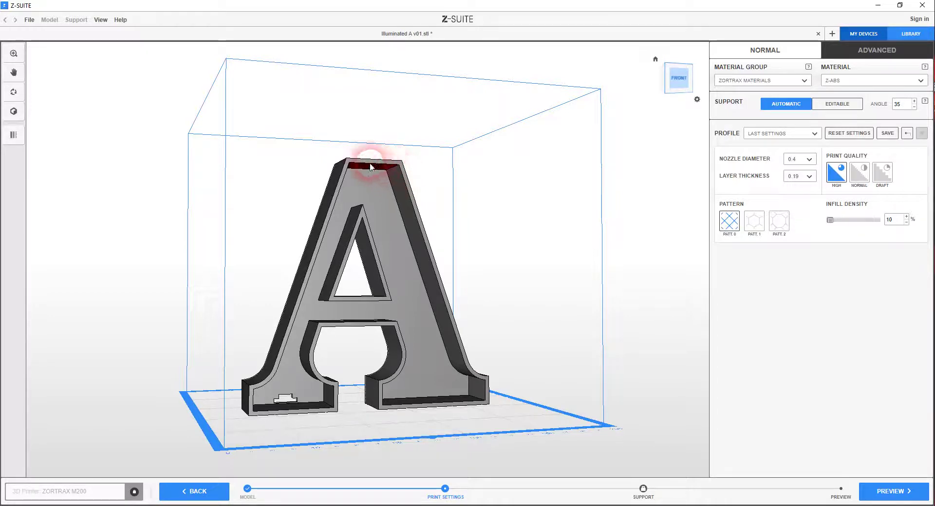
right_click_drag(428, 202, 396, 172)
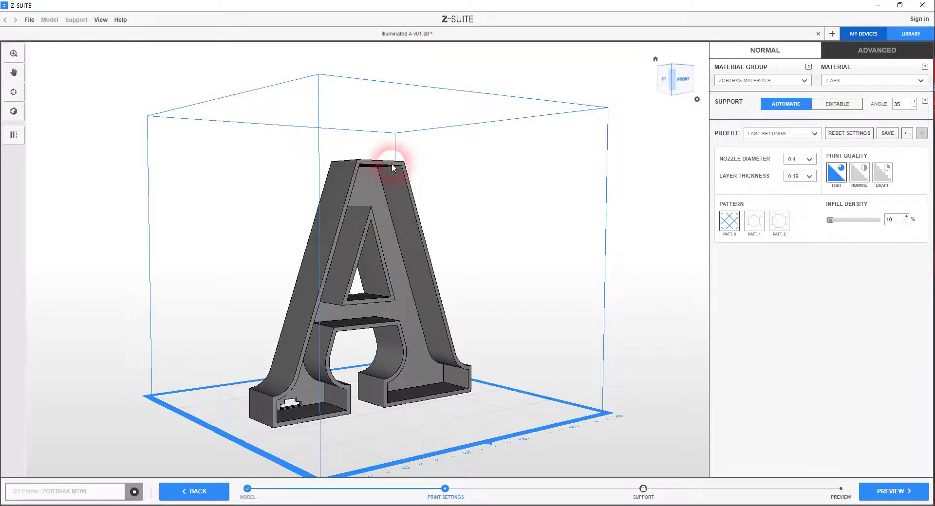
right_click_drag(444, 300, 445, 329)
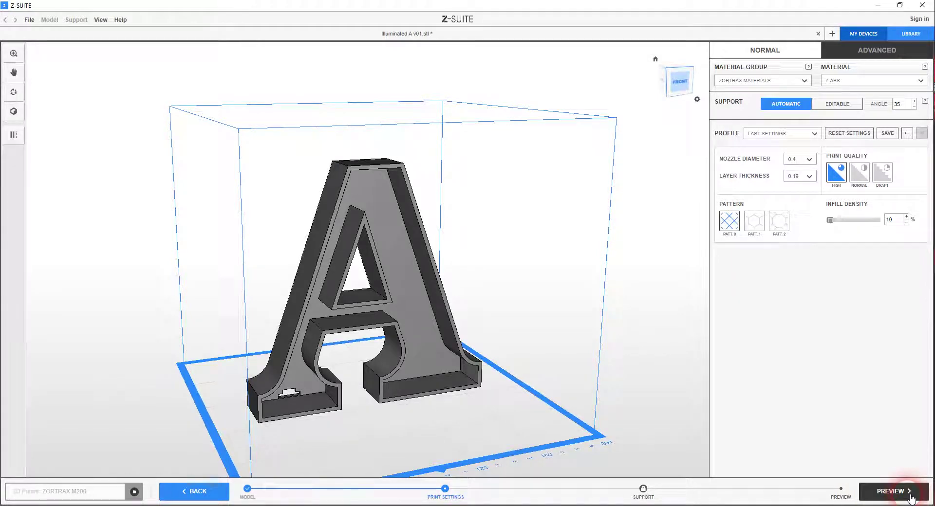
Slice the upright letter A and orbit the preview showing supports and the 11h 56m estimate.
left_click(893, 491)
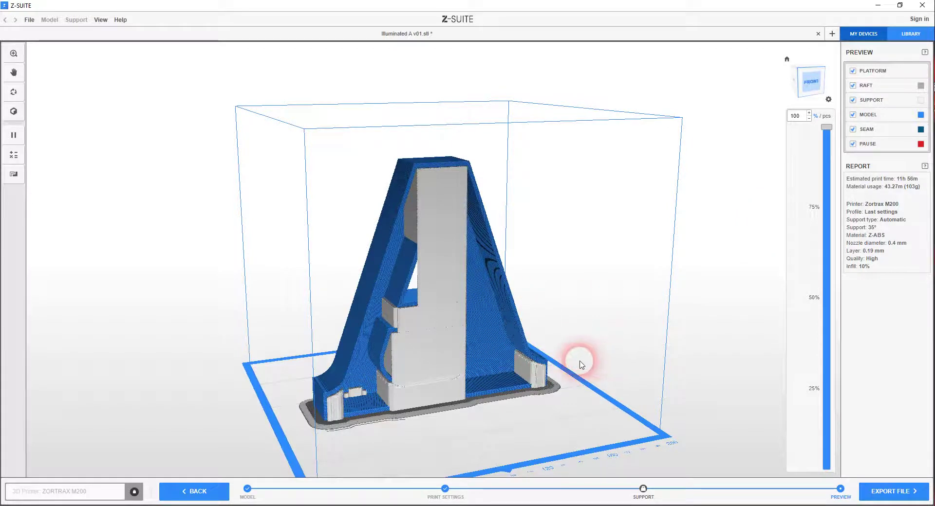
right_click_drag(578, 361, 527, 334)
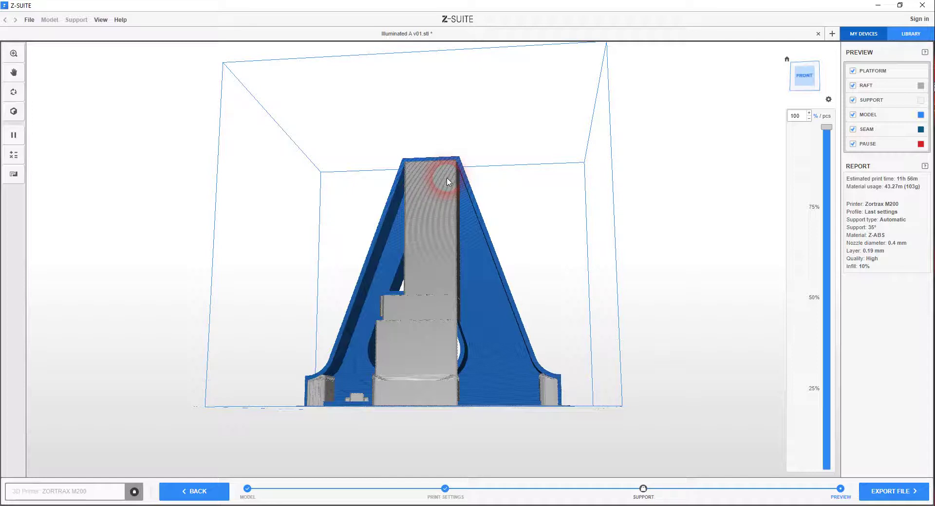
left_click_drag(428, 217, 523, 236)
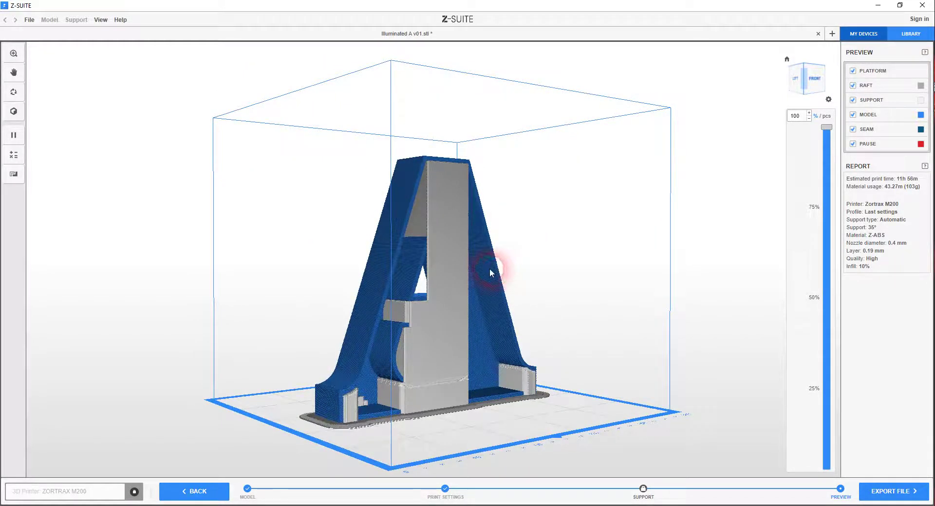
left_click_drag(490, 267, 429, 207)
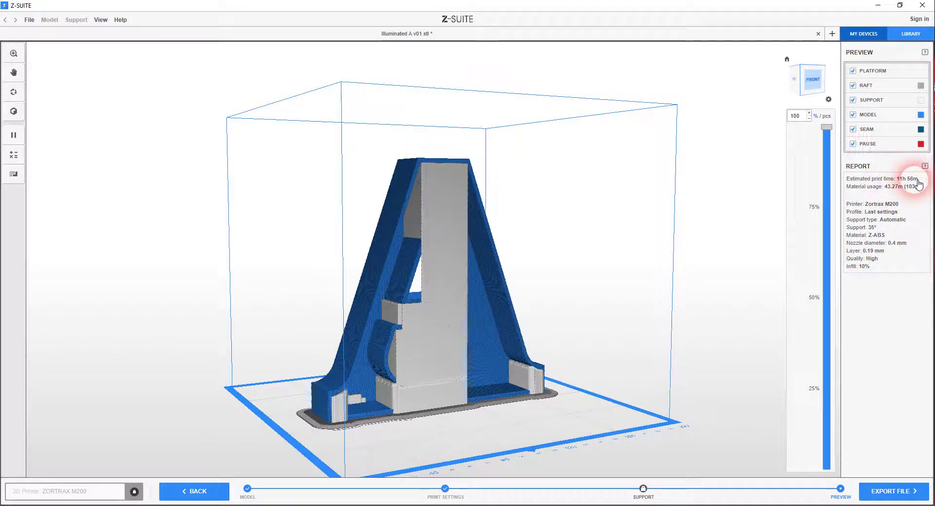
Return to the model step, select the letter A and begin rotating it, erasing the old slice.
left_click(187, 492)
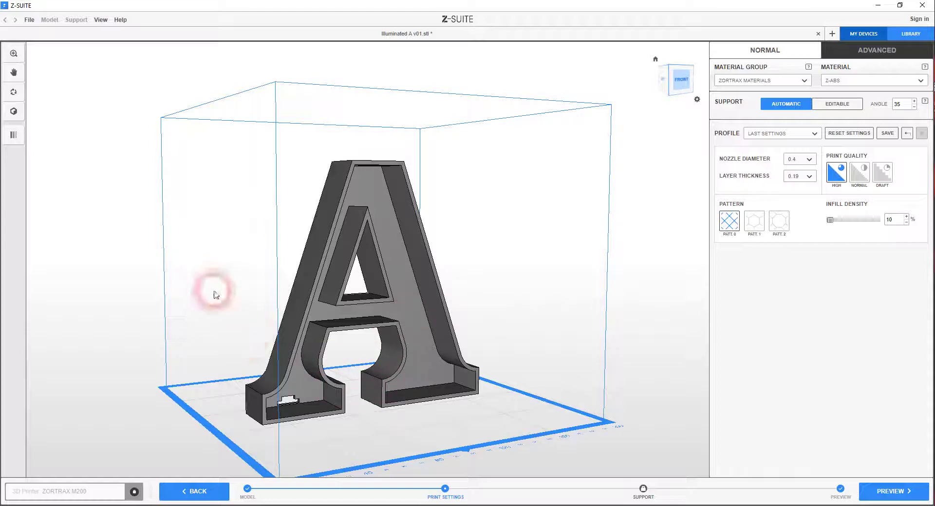
left_click(197, 492)
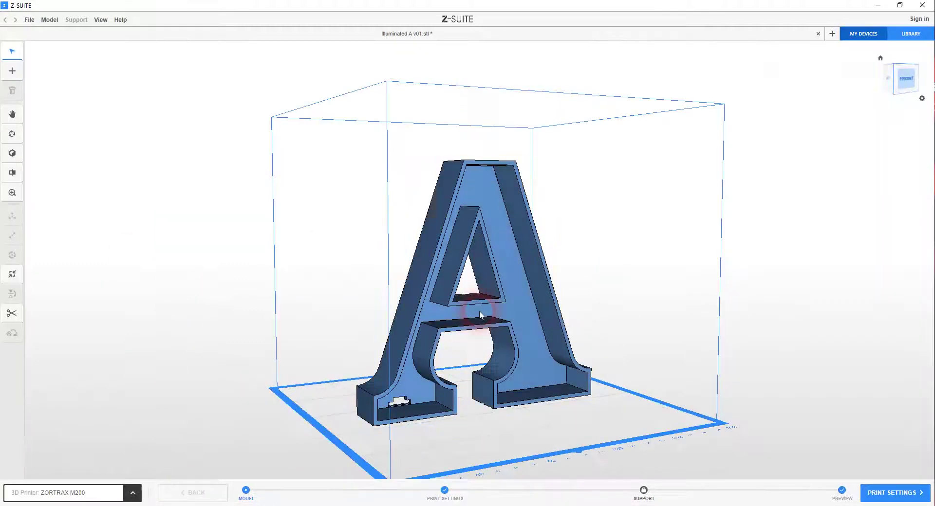
left_click(510, 292)
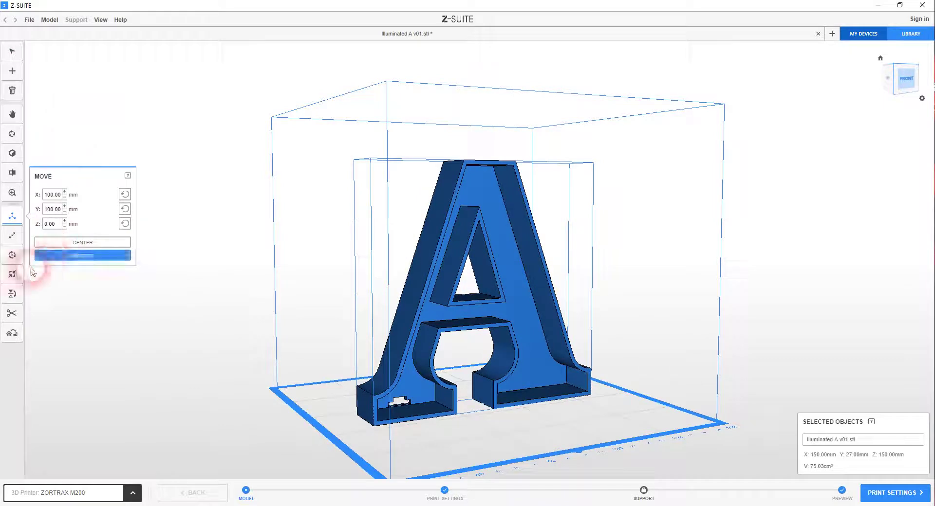
left_click(12, 256)
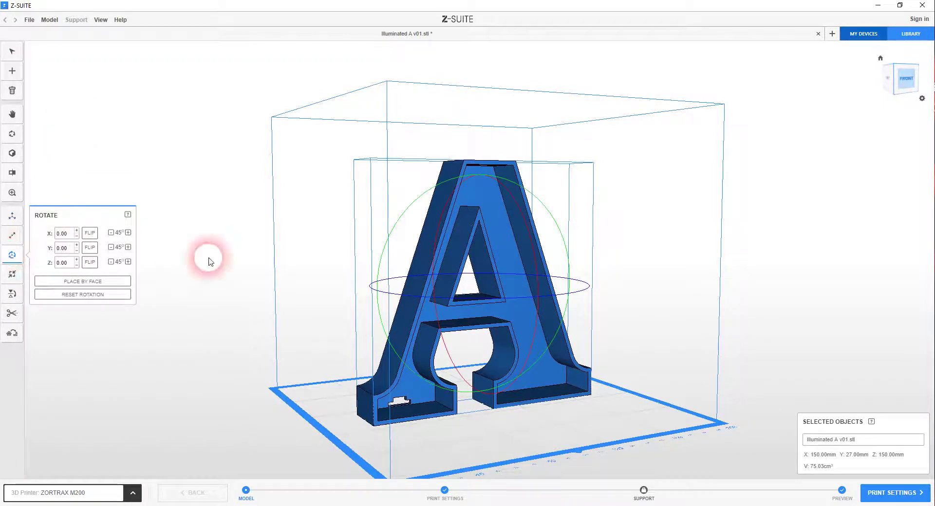
left_click(76, 237)
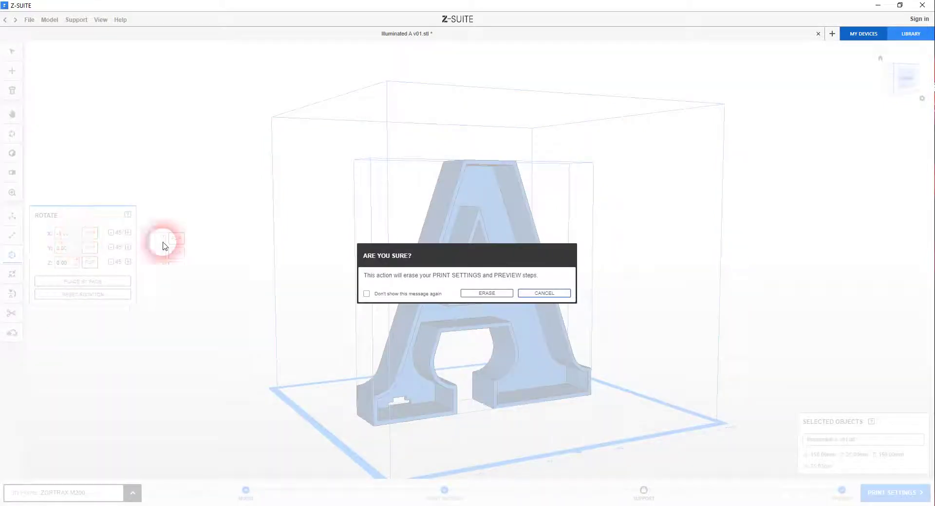
left_click(487, 293)
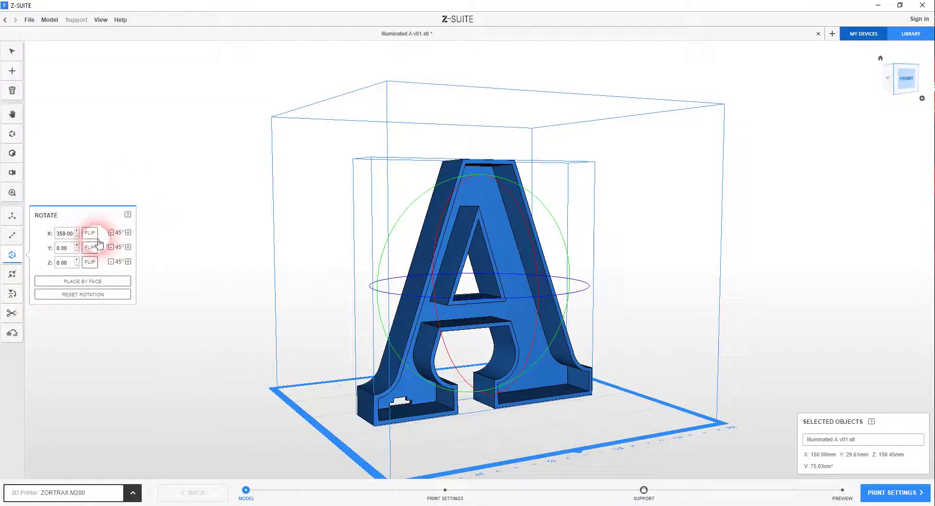
Set the X rotation to 270° so the A lies flat, 27 mm tall, and view it top-front.
left_click(77, 237)
left_click(77, 237)
left_click(77, 237)
left_click(77, 238)
left_click(77, 238)
left_click(77, 238)
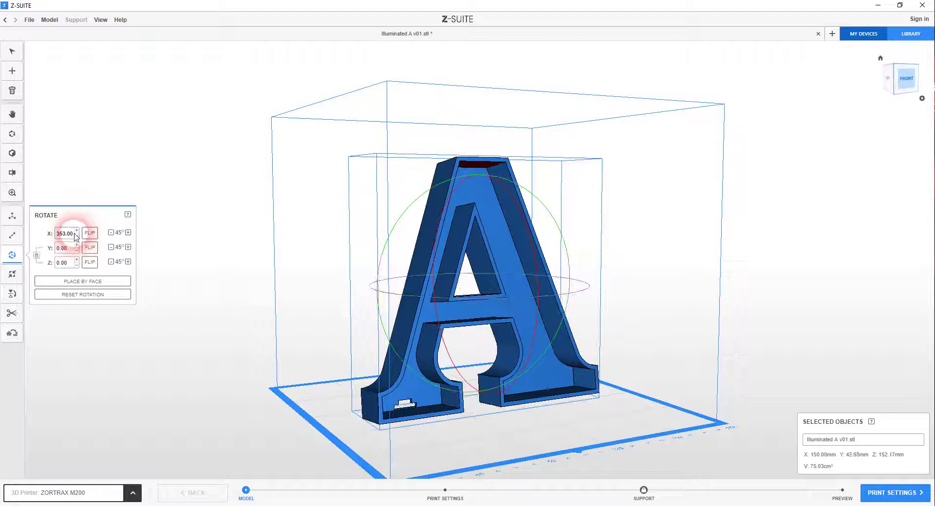
left_click_drag(73, 235, 47, 239)
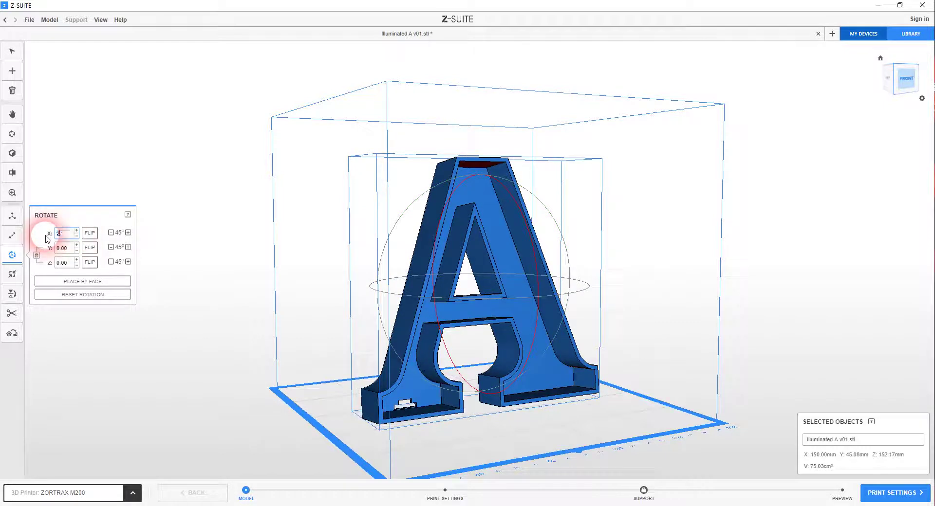
key("Tab")
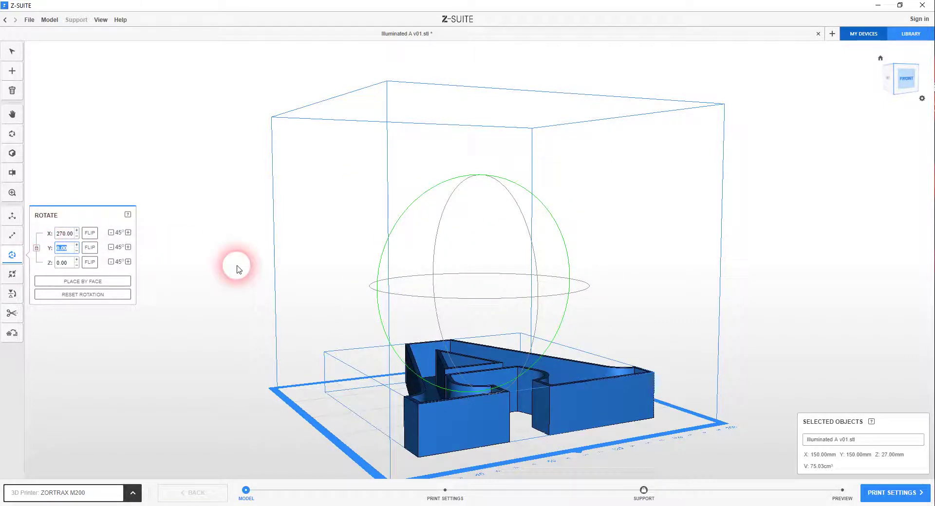
left_click(908, 73)
right_click_drag(930, 114, 470, 203)
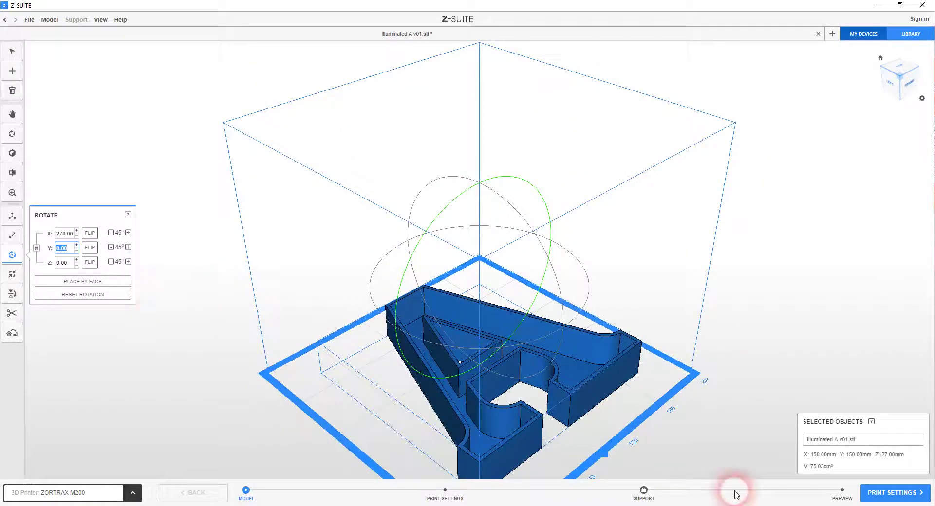
Re-slice the flat letter A and orbit the preview showing 8h 39m and 34.63 m (82 g).
left_click(894, 493)
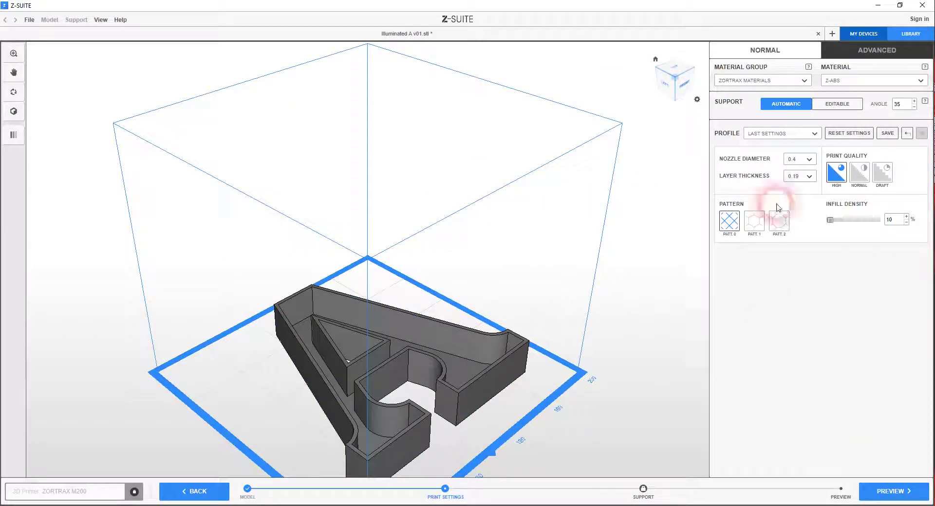
left_click(877, 491)
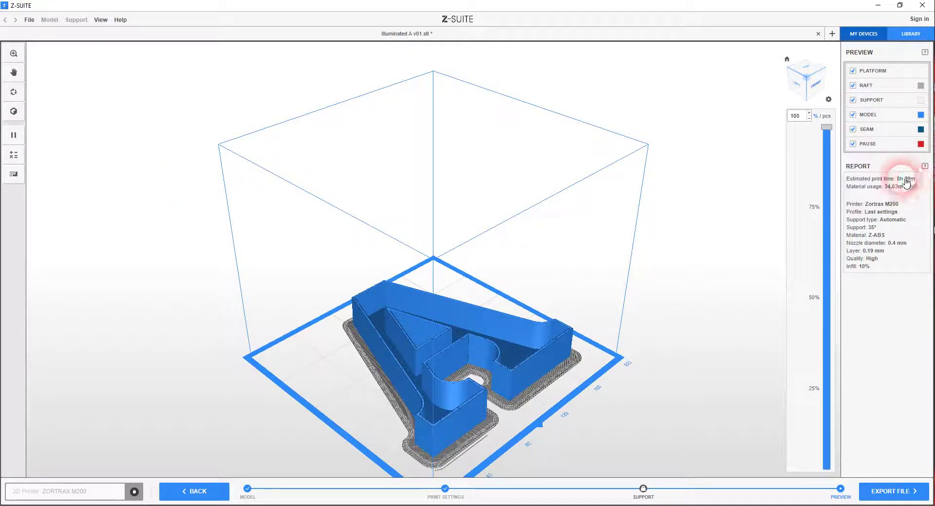
left_click_drag(643, 359, 505, 369)
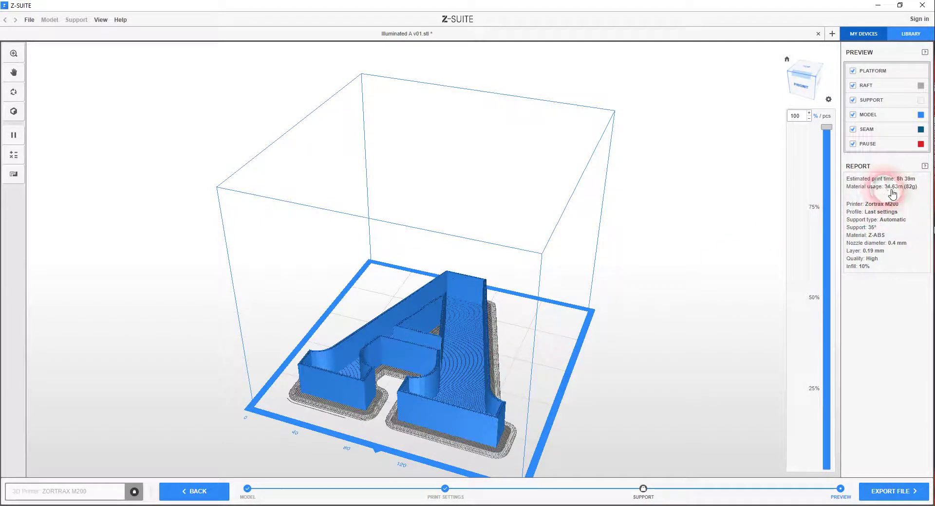
left_click_drag(653, 258, 571, 314)
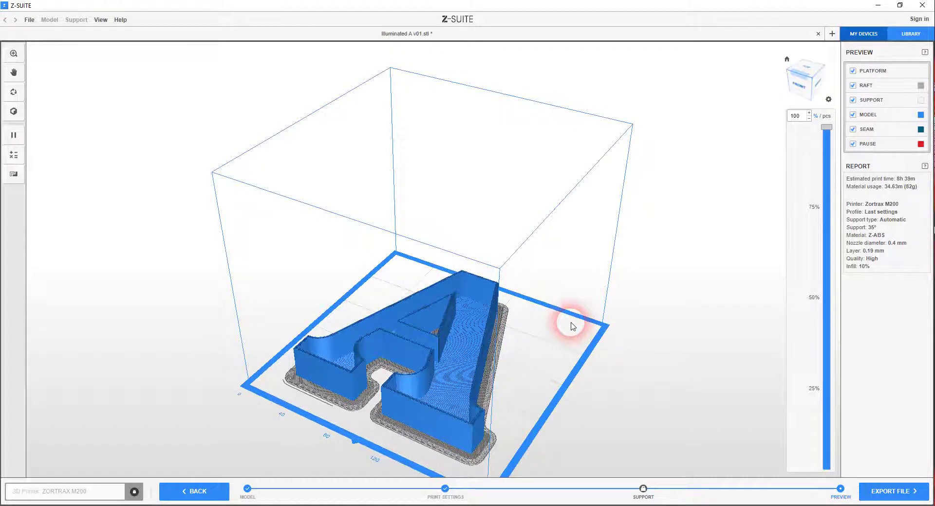